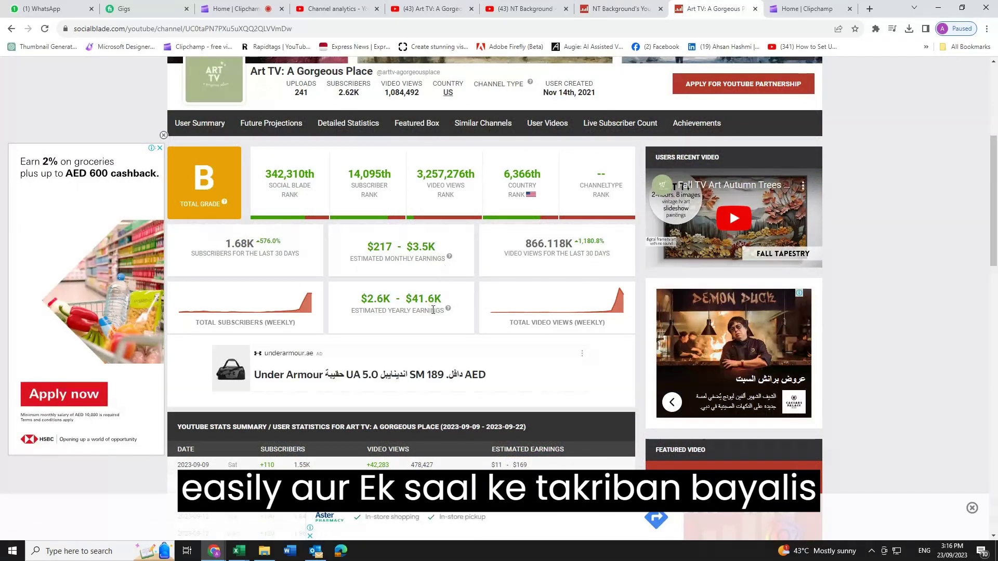
Review the Art TV channel's earnings statistics on Social Blade, and switch to its YouTube page to look through its videos.
scroll(432, 310, down, 5)
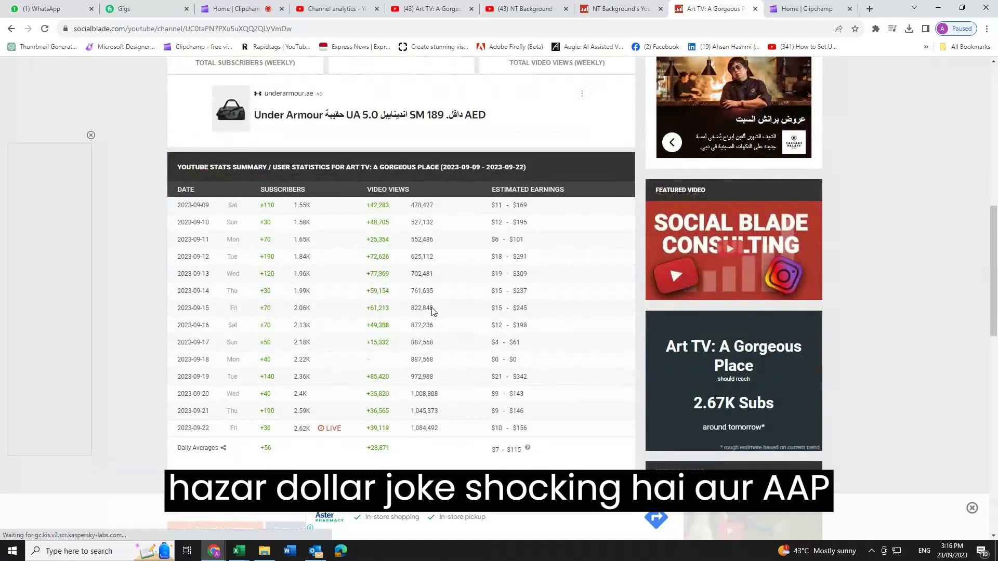
scroll(438, 370, up, 3)
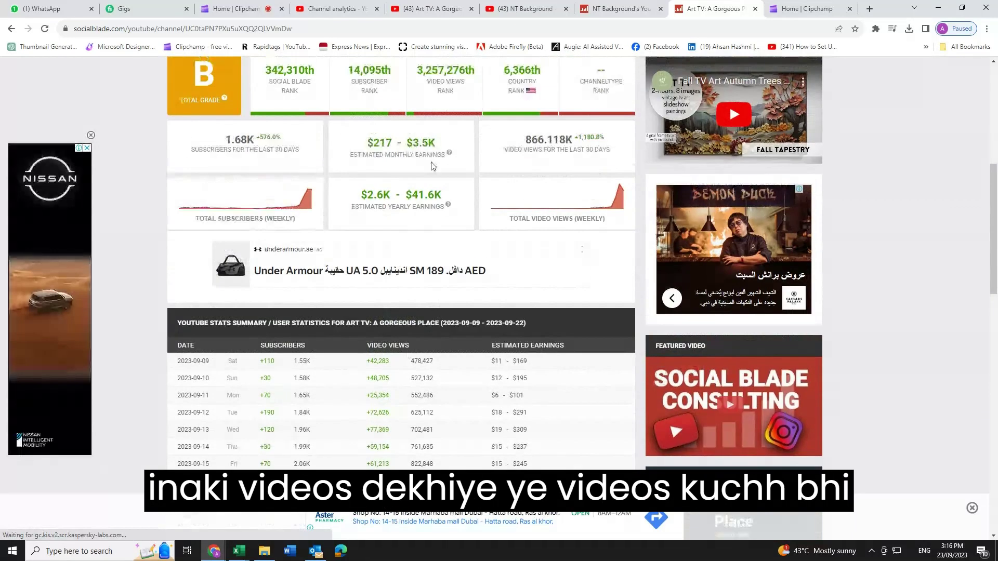
click(451, 9)
scroll(421, 437, down, 8)
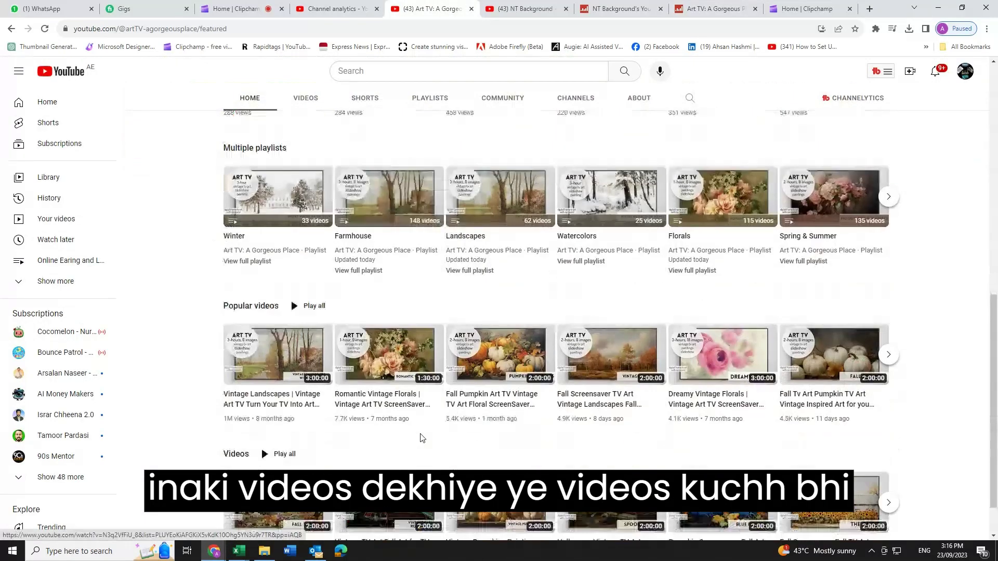
scroll(420, 439, down, 1)
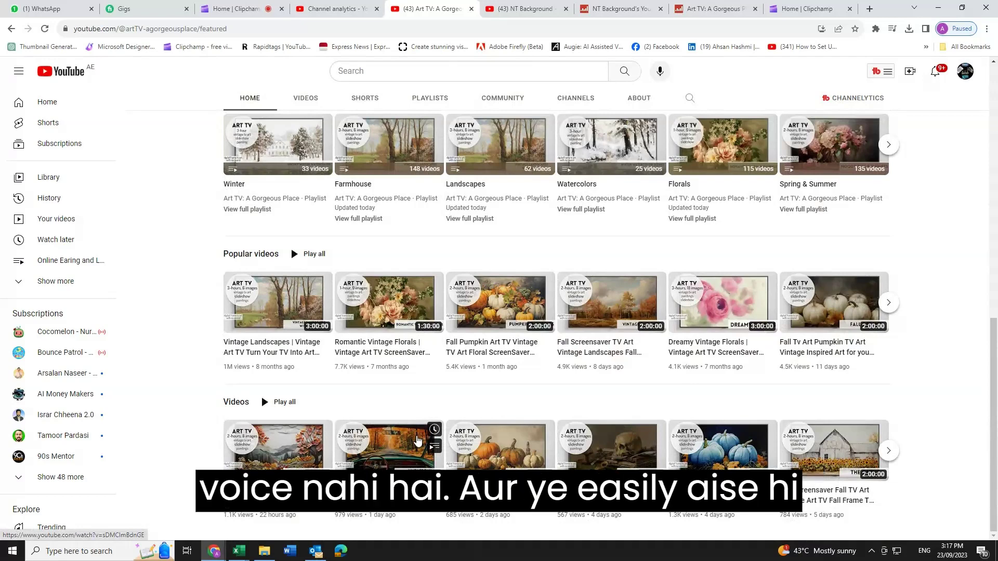
Switch to the NT Background YouTube channel and look through its popular, recent and 10-hour background videos.
click(522, 9)
scroll(569, 448, down, 3)
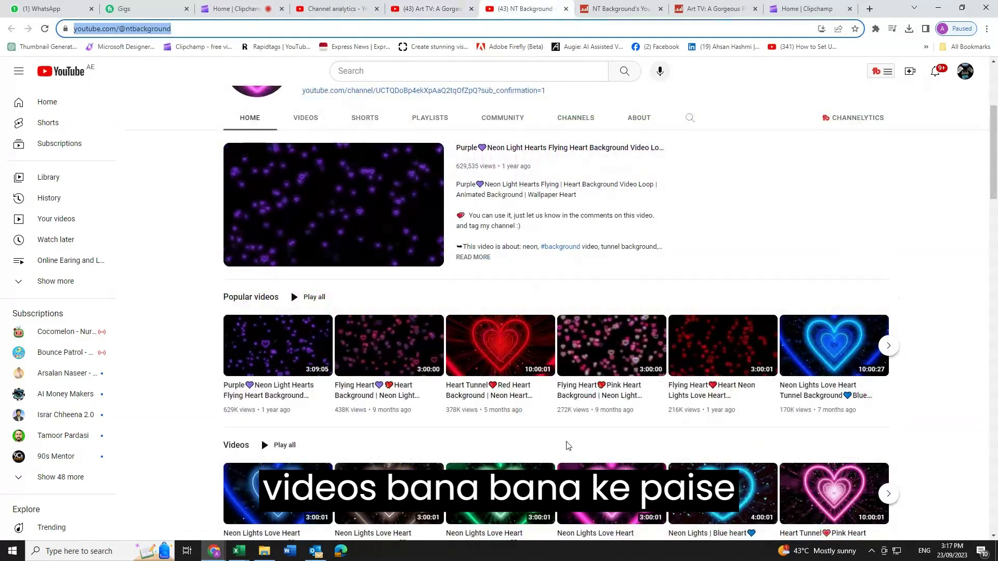
scroll(568, 446, down, 6)
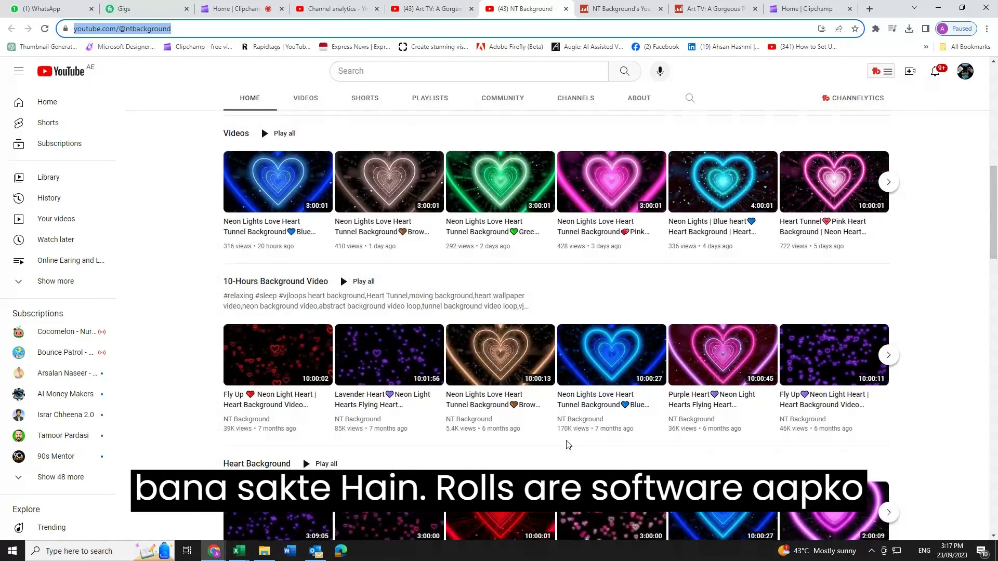
mouse_move(541, 438)
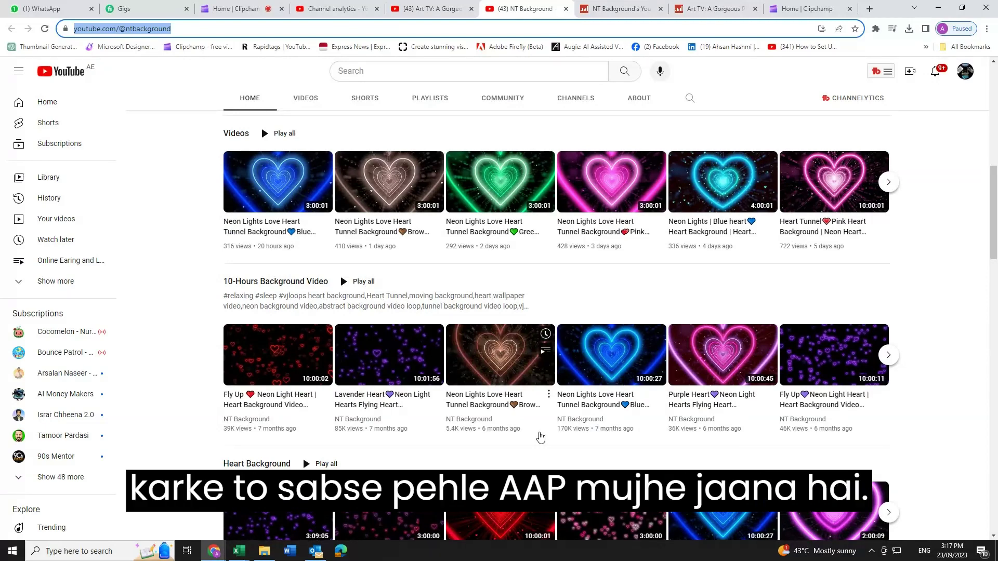
Switch to Clipchamp and create a new video from scratch.
click(815, 8)
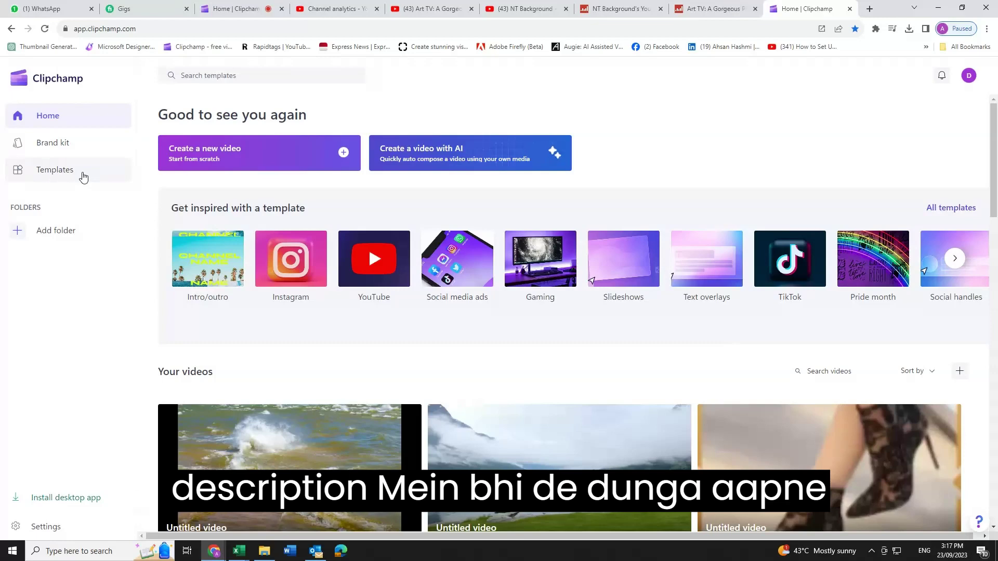
click(276, 163)
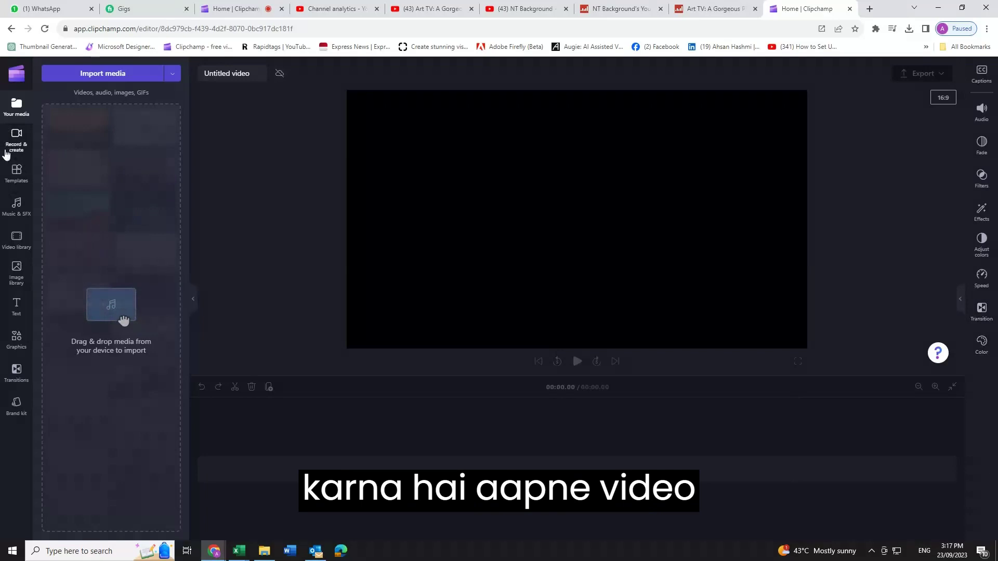
Search the stock video library for "natural".
click(17, 249)
click(19, 276)
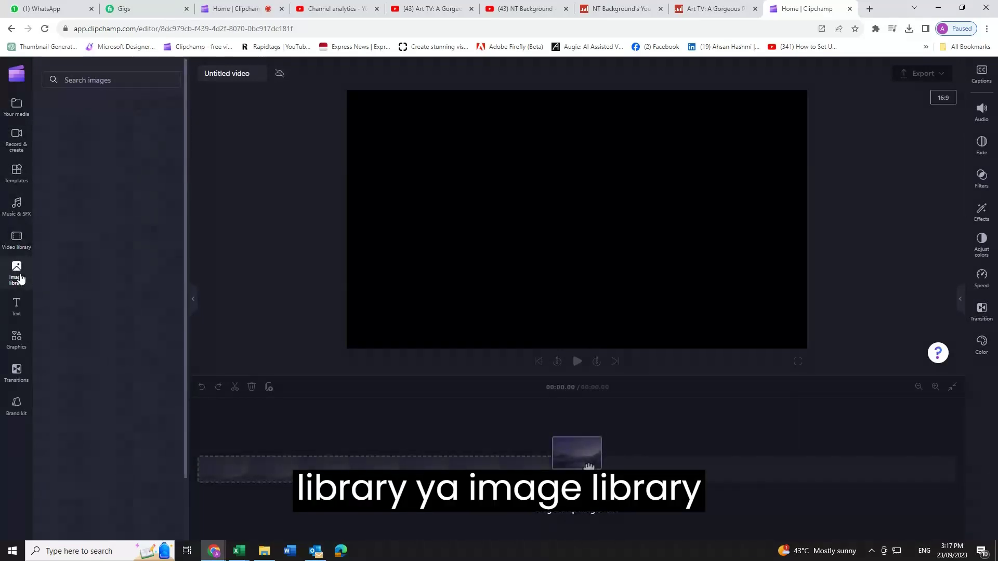
click(17, 239)
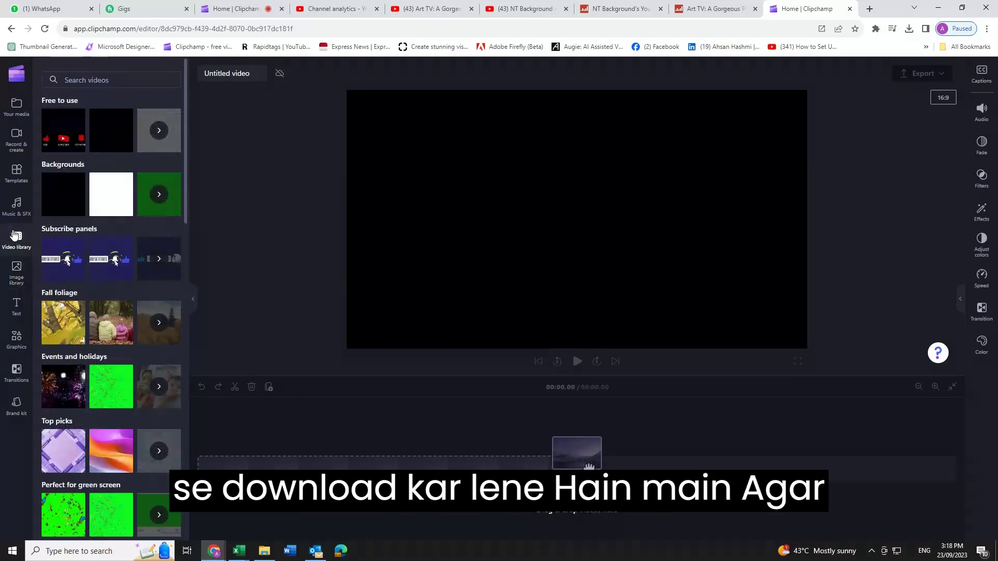
click(83, 79)
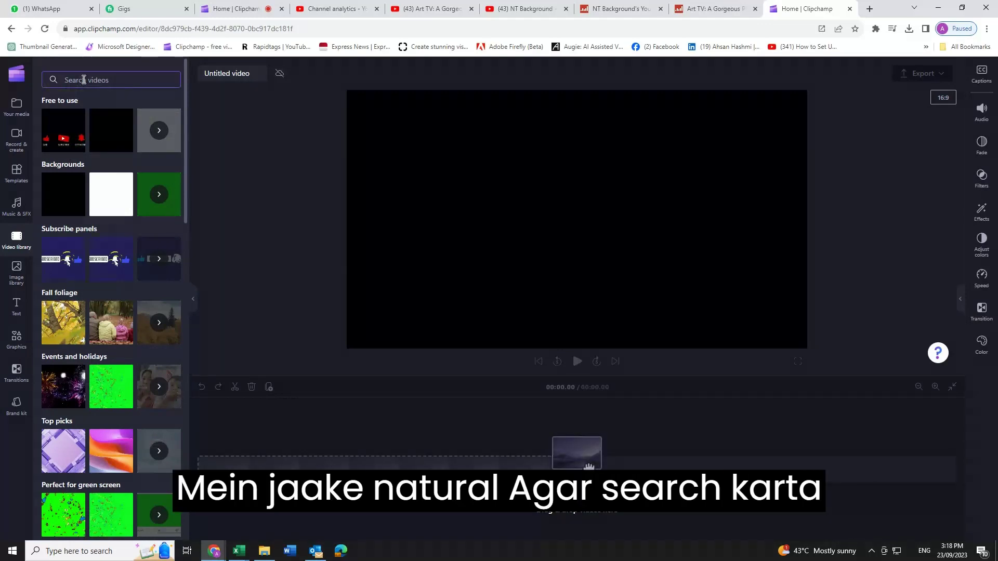
text(natural)
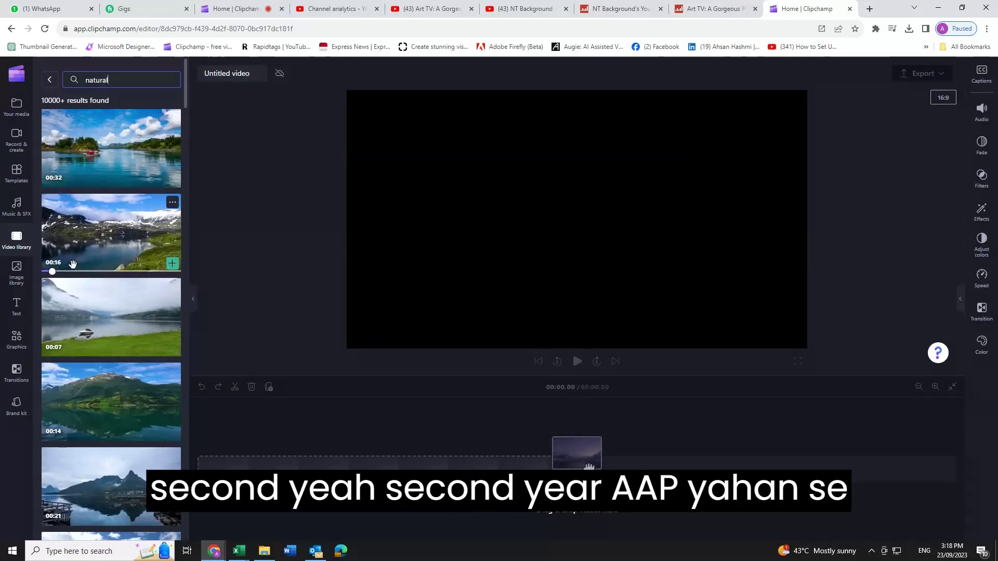
Add the 32-second lake clip with the red boat to the timeline and return the playhead to the start.
scroll(86, 426, down, 3)
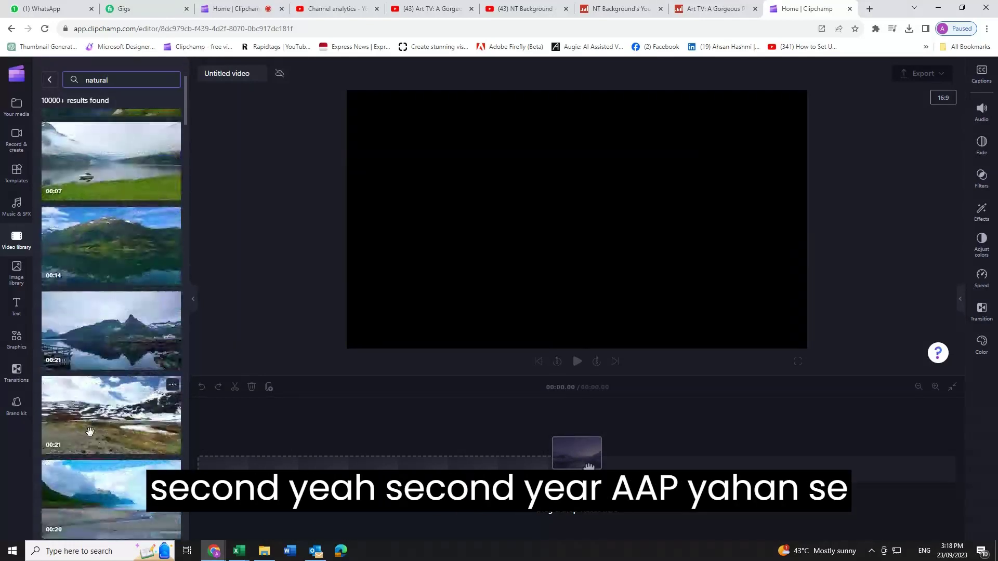
scroll(107, 332, up, 3)
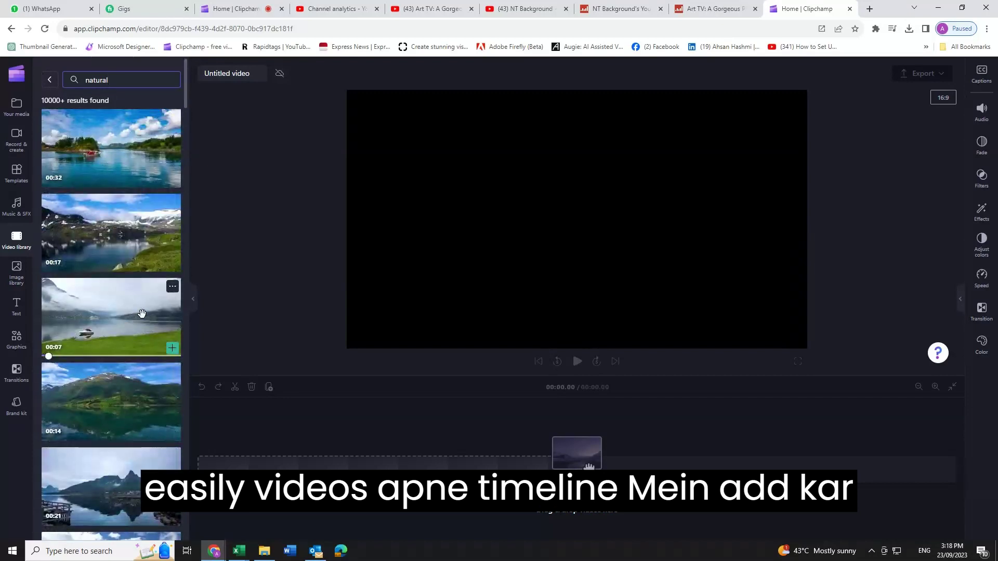
click(172, 181)
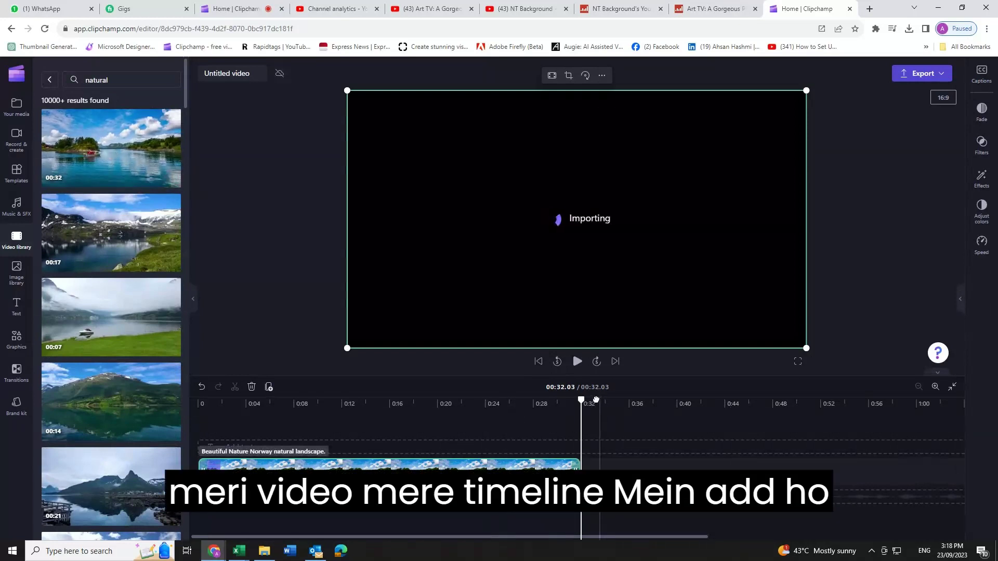
click(471, 407)
drag(423, 416, 188, 411)
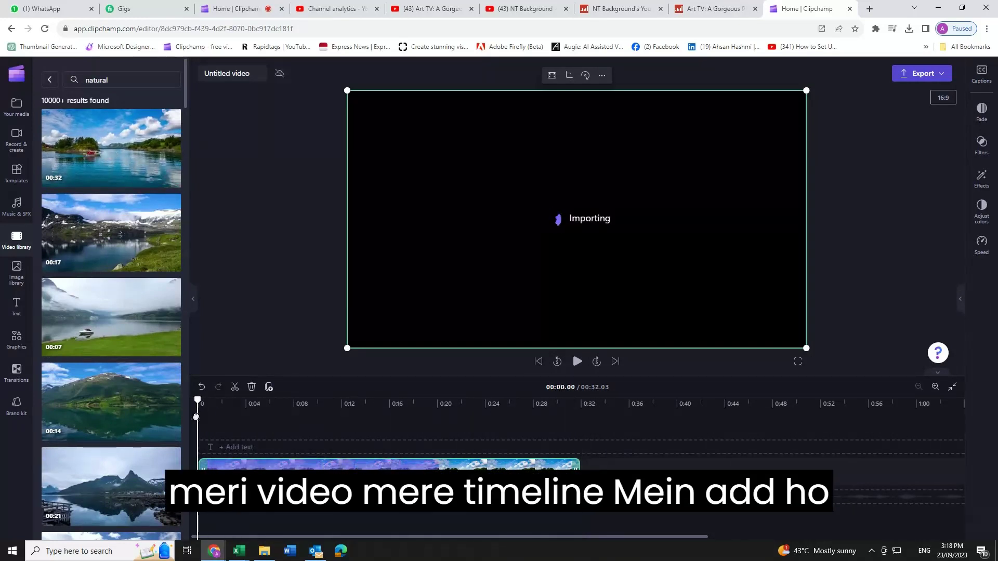
Search the stock image library for "seas" and add the landscape photo of the breaking wave to the timeline.
mouse_move(140, 167)
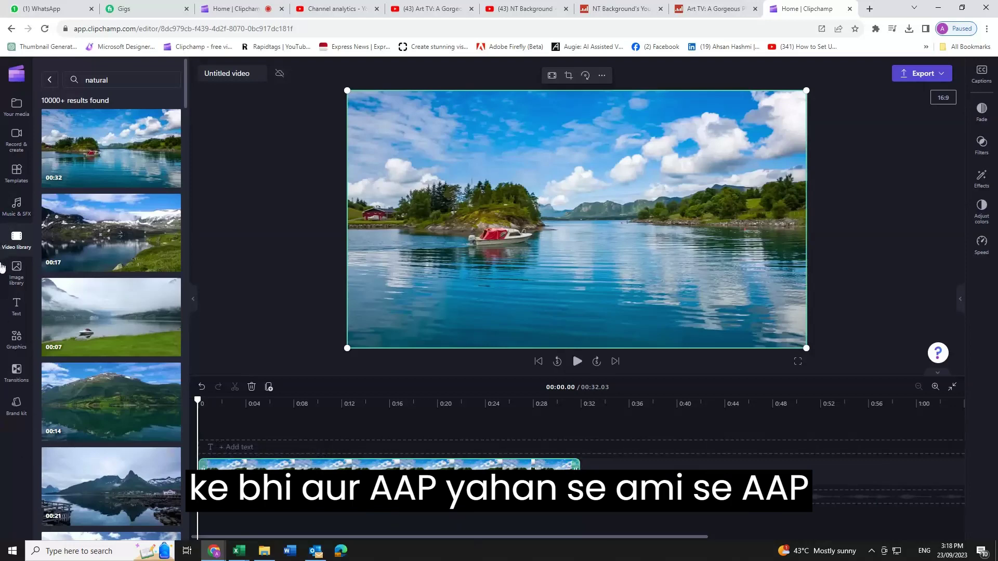
click(16, 276)
click(80, 80)
text(seas)
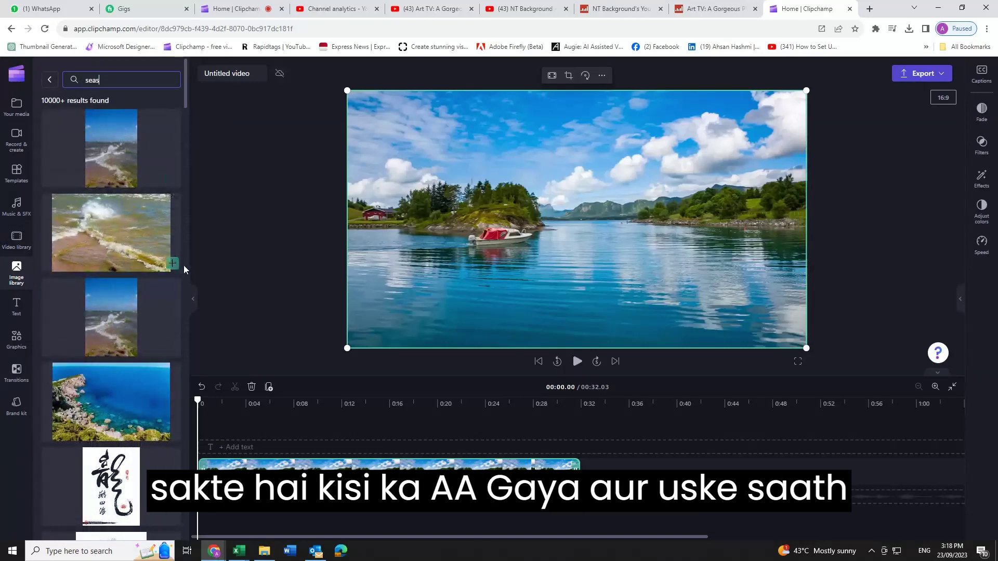
click(173, 264)
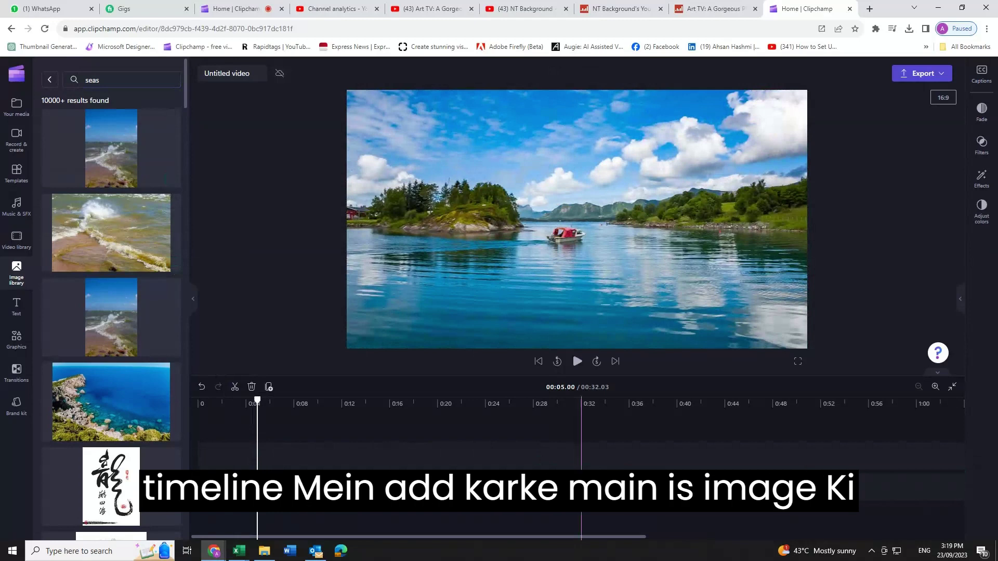
Extend the wave image on the timeline until the whole video lasts about 57 seconds, and scrub through to check it.
drag(655, 467, 882, 472)
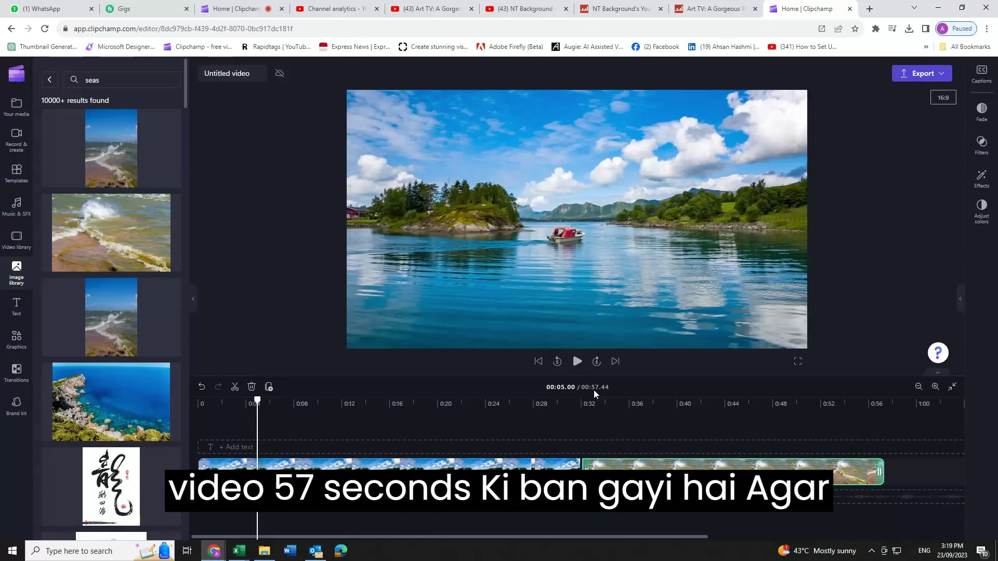
drag(258, 401, 790, 425)
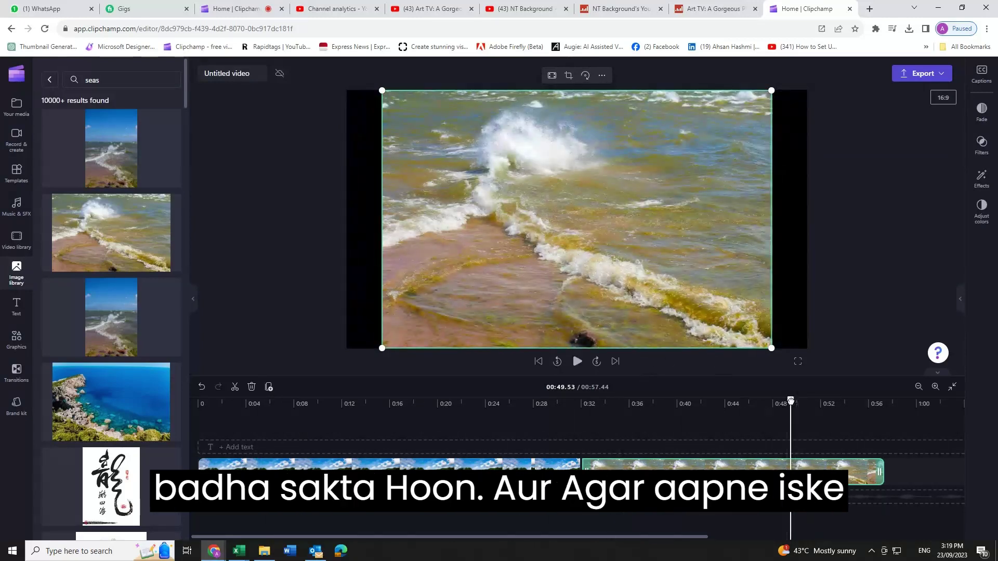
click(495, 404)
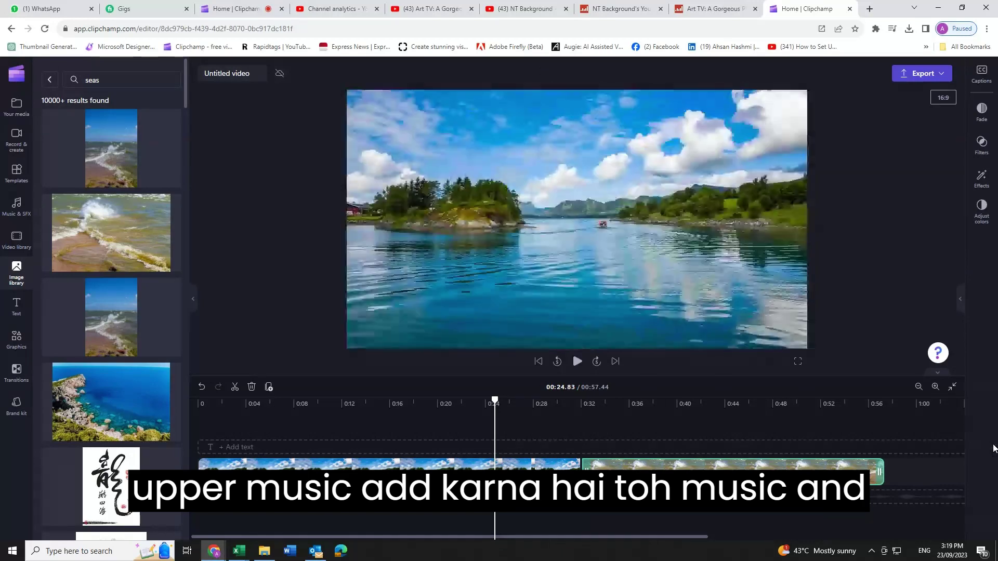
Browse the free music tracks in the stock audio library.
click(16, 205)
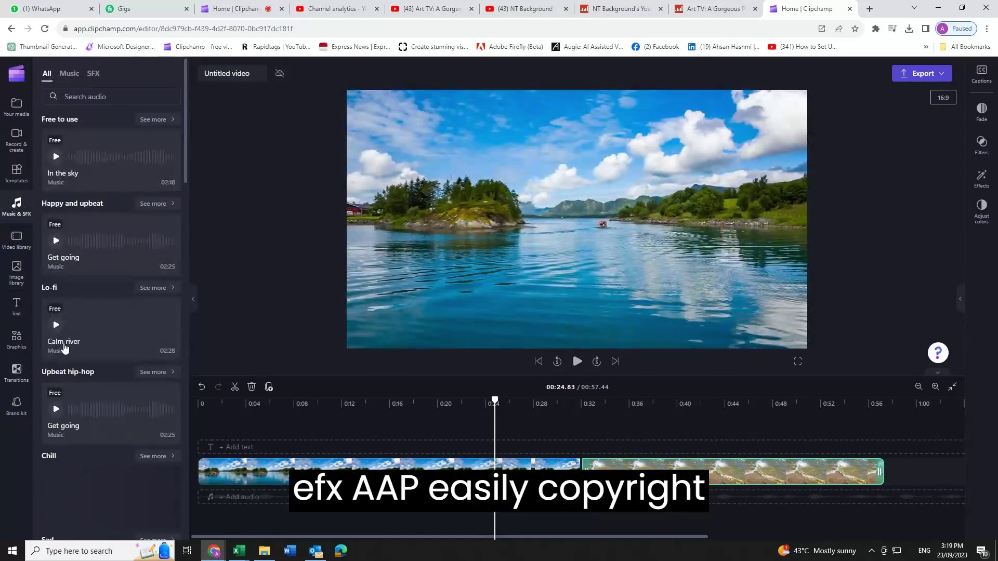
scroll(79, 378, down, 6)
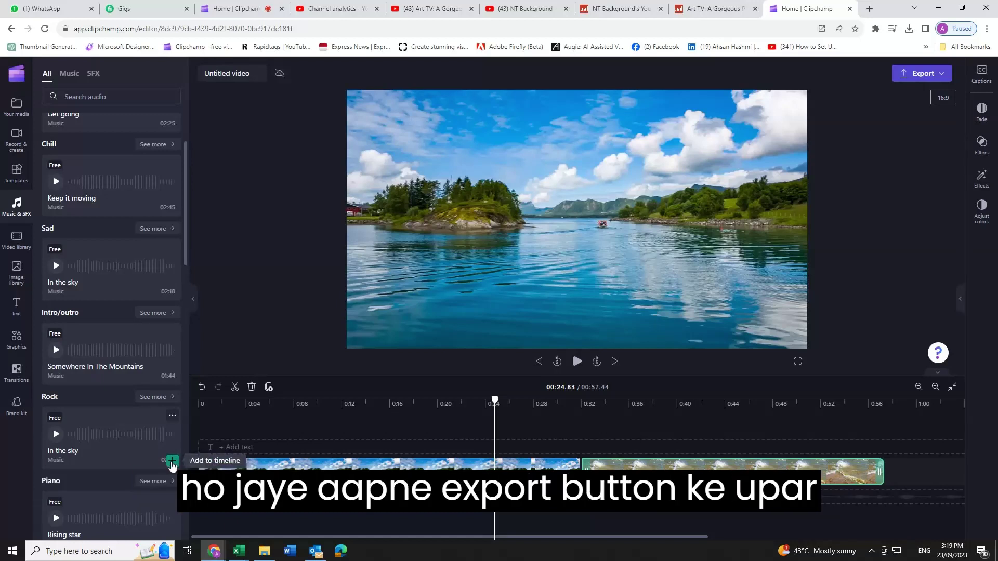
Export the video in 1080p quality.
click(923, 74)
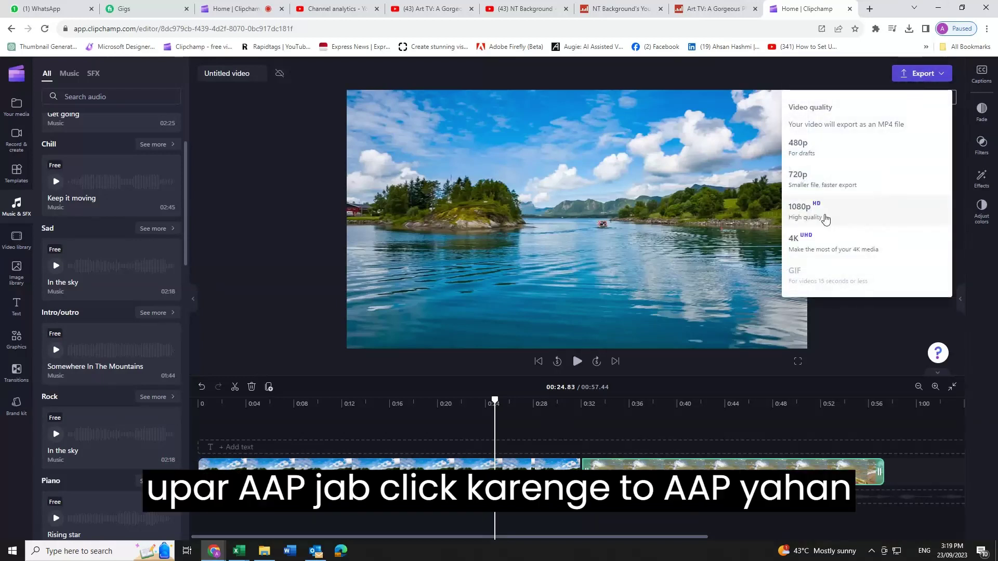
click(826, 218)
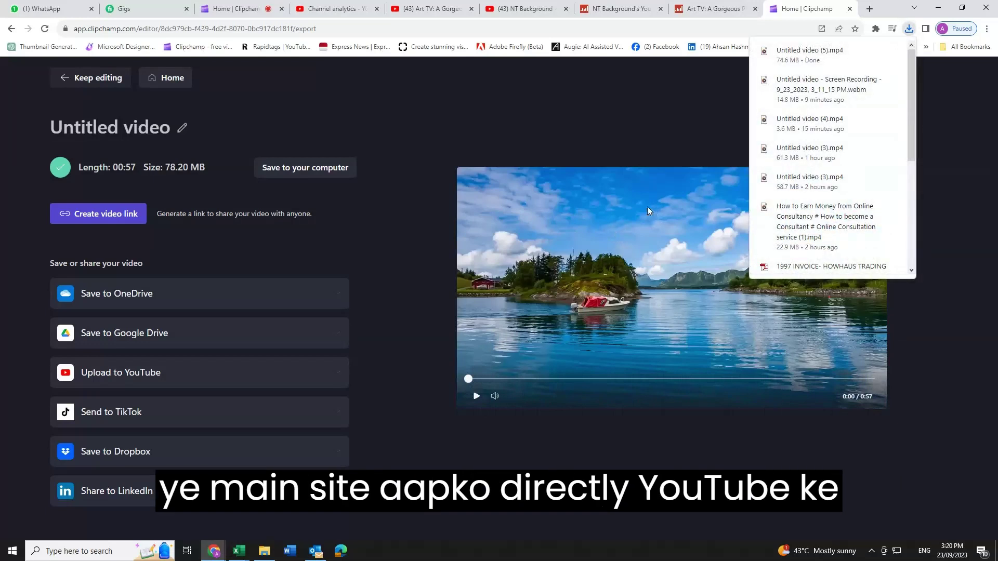
Review the YouTube upload settings for the exported video and return to editing the project.
click(226, 382)
scroll(224, 362, down, 2)
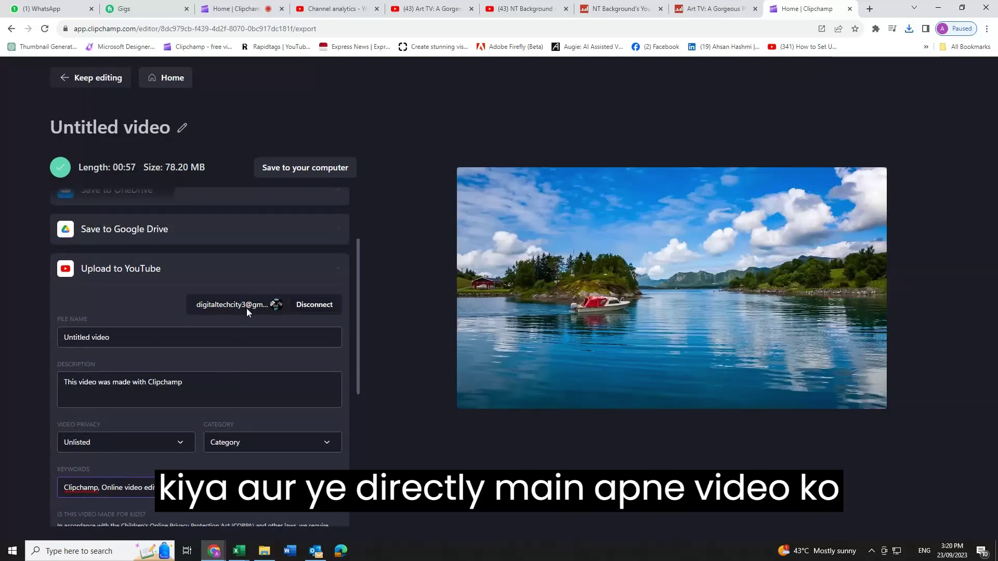
scroll(266, 389, down, 1)
scroll(266, 390, down, 4)
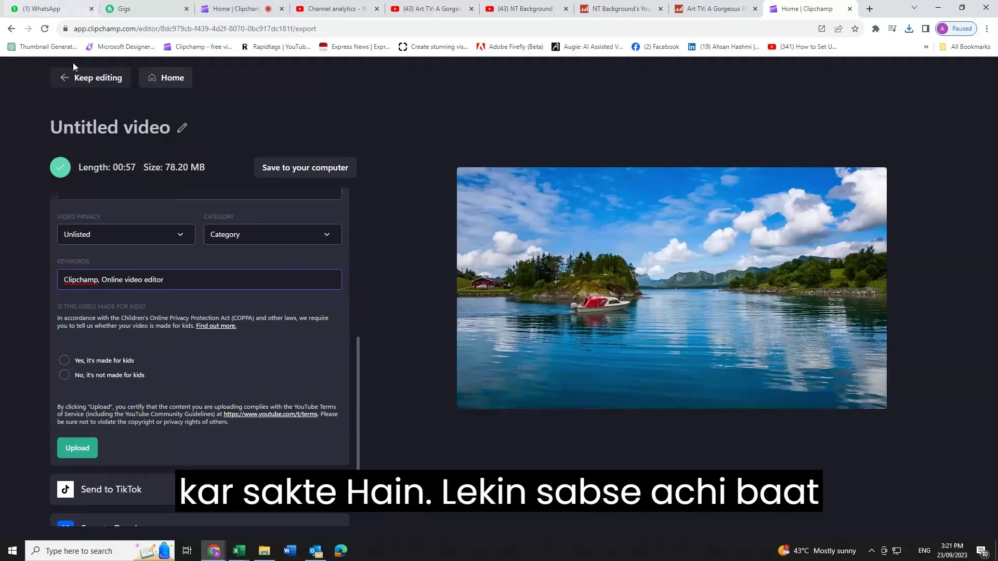
click(75, 83)
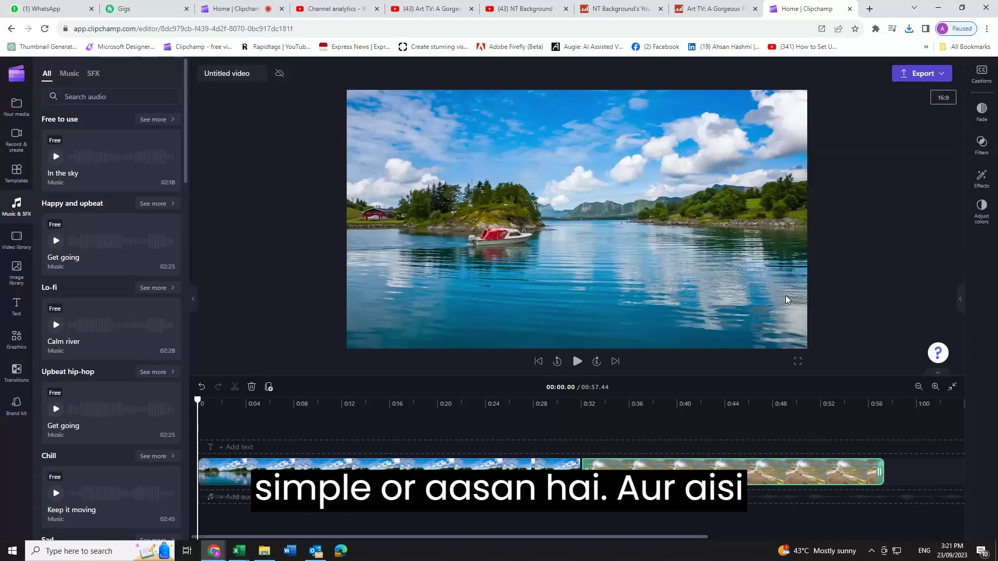
Switch to the NT Background YouTube channel to look at its videos again, and return to the Clipchamp project.
click(522, 9)
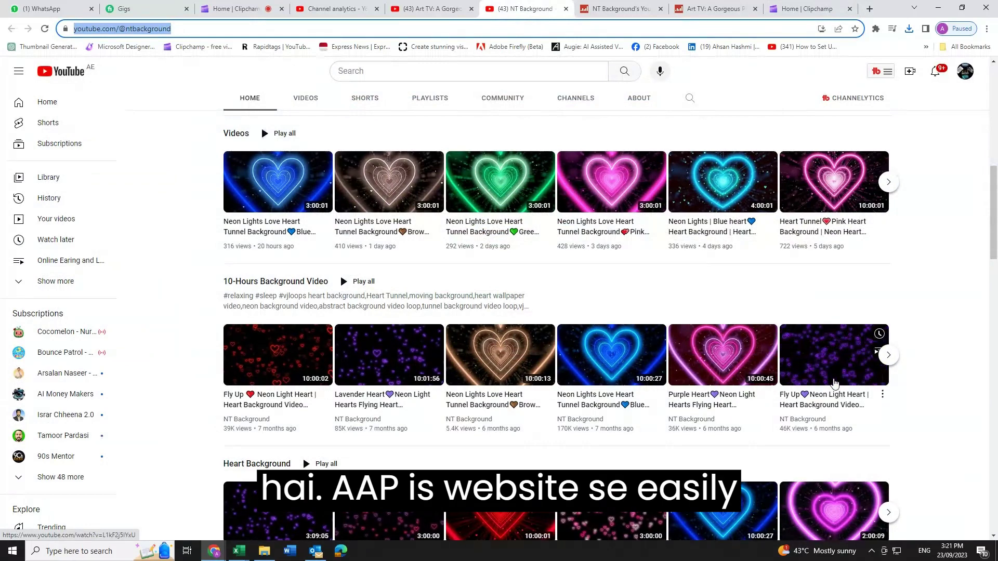
click(795, 9)
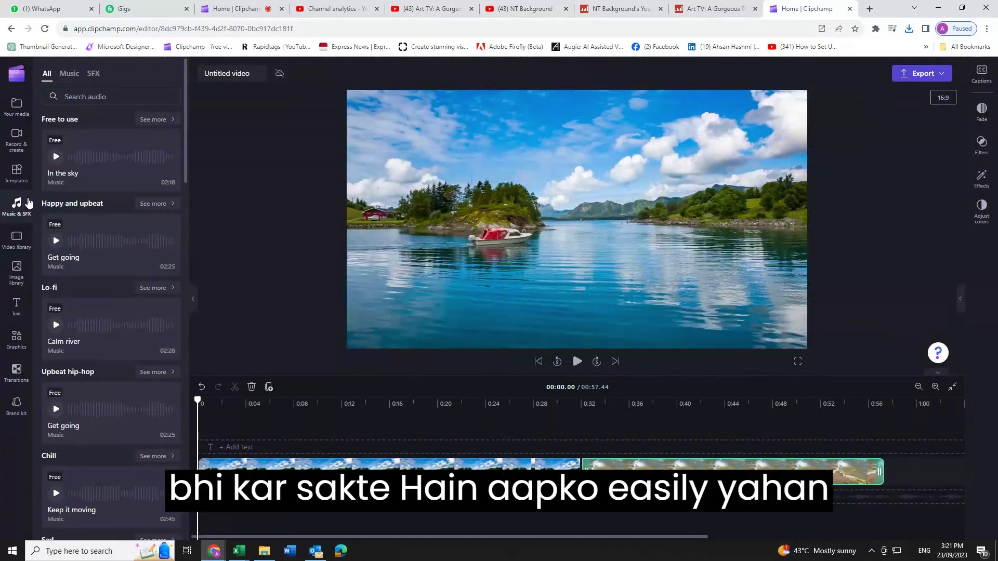
Place the playhead over the wave image at about 33.95 seconds and show the effects available for it.
click(11, 274)
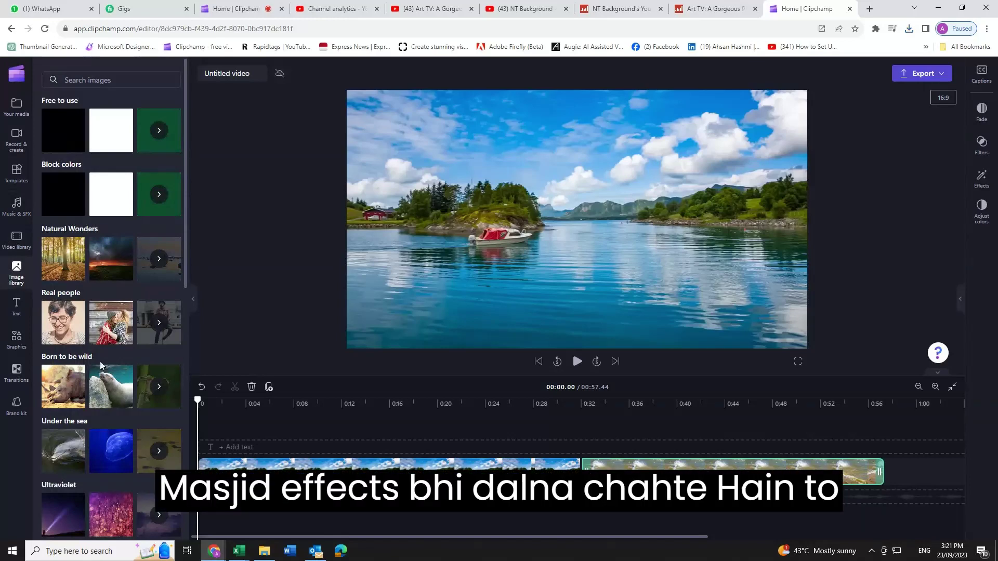
drag(197, 401, 603, 402)
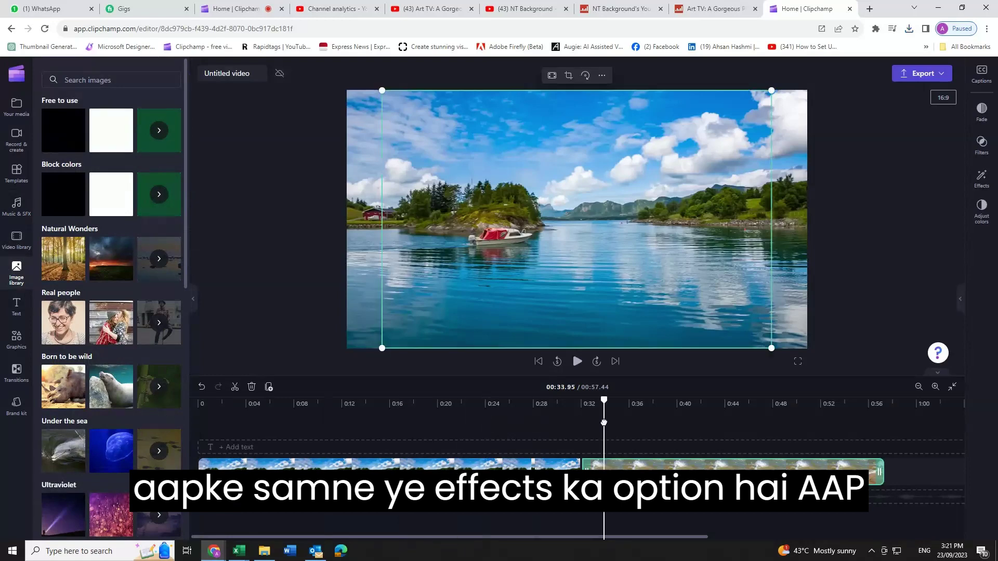
click(983, 187)
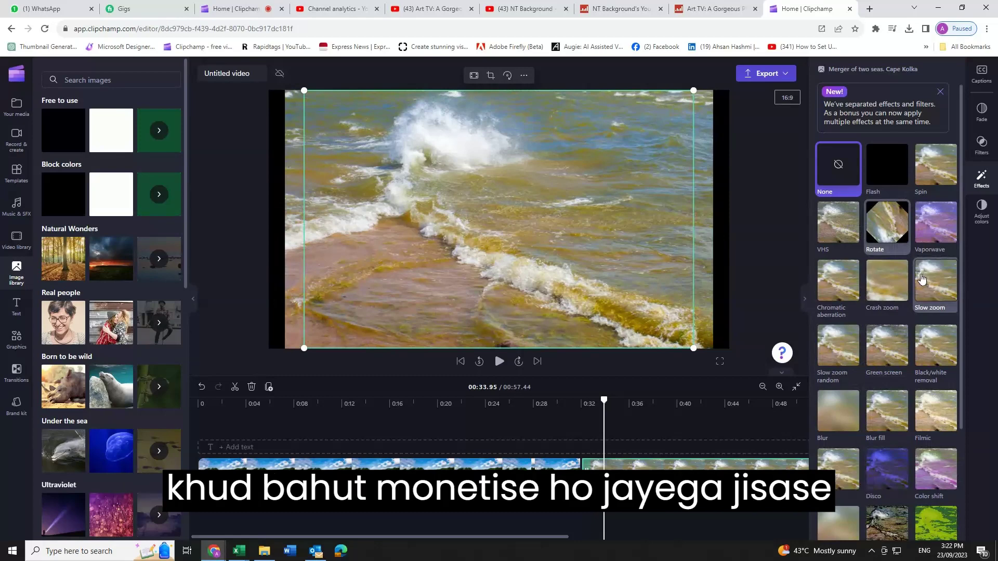
Compare both channels' estimated earnings on Social Blade, revisit Art TV's YouTube page, and return to the Clipchamp project.
click(697, 6)
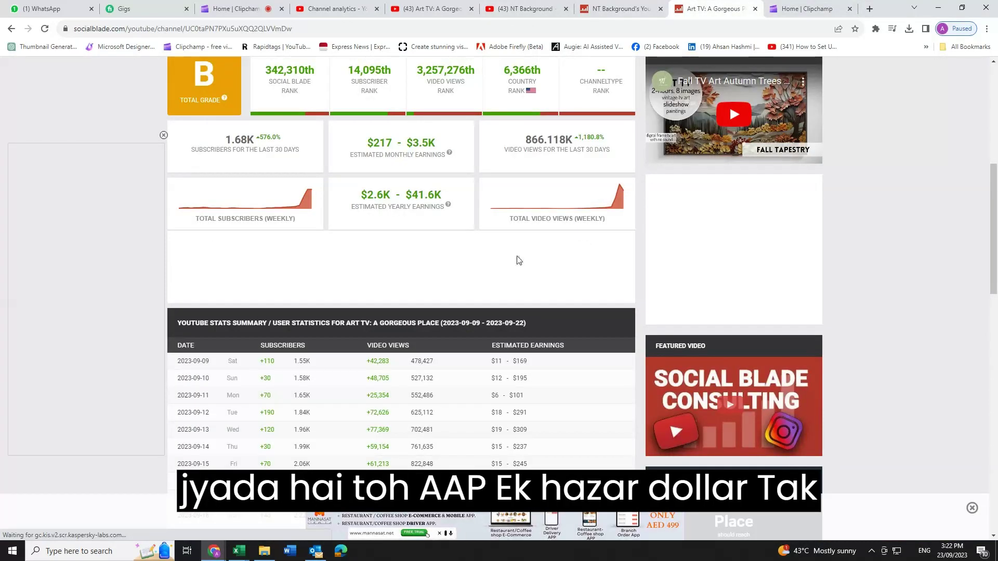
key(ctrl+shift+Tab)
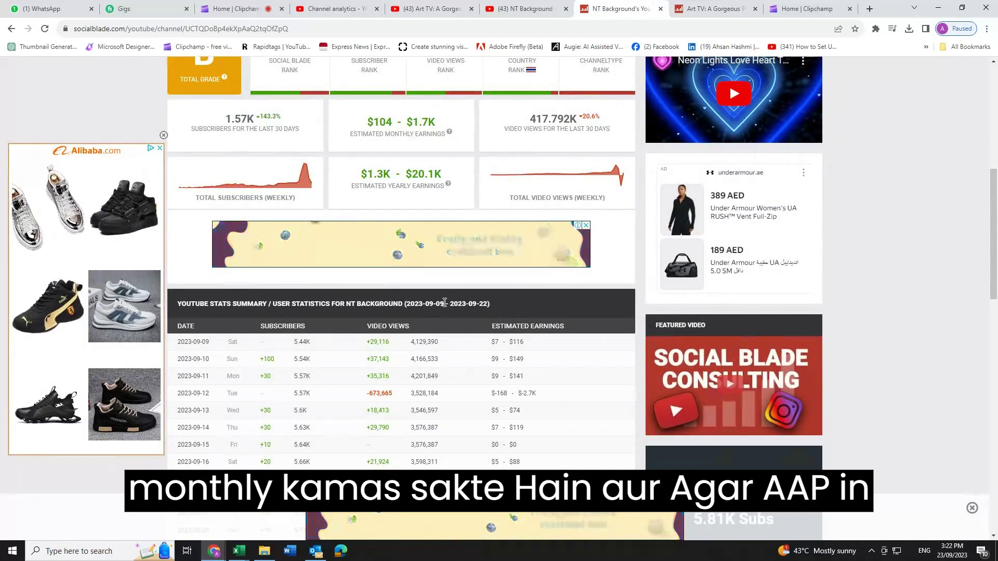
click(430, 9)
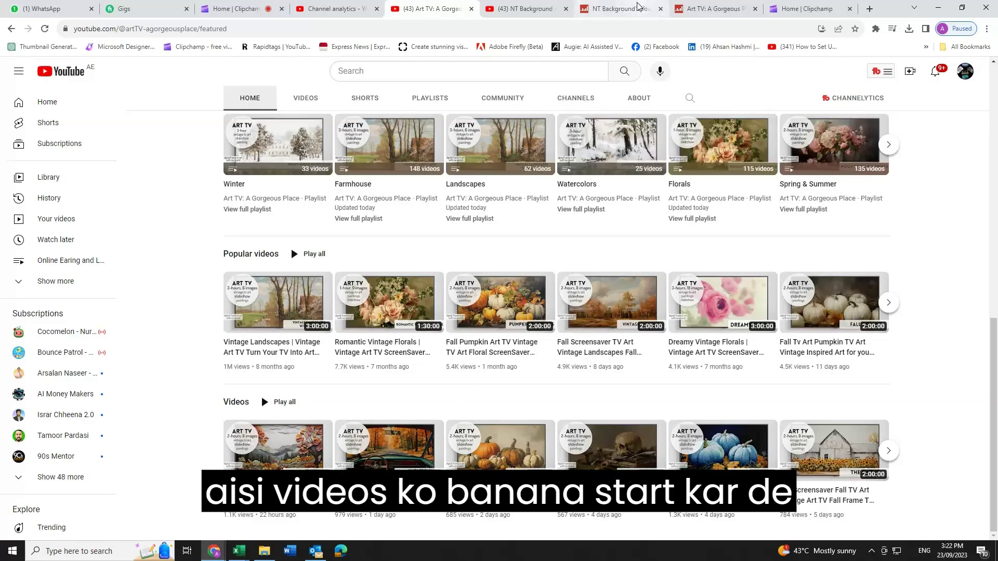
click(808, 5)
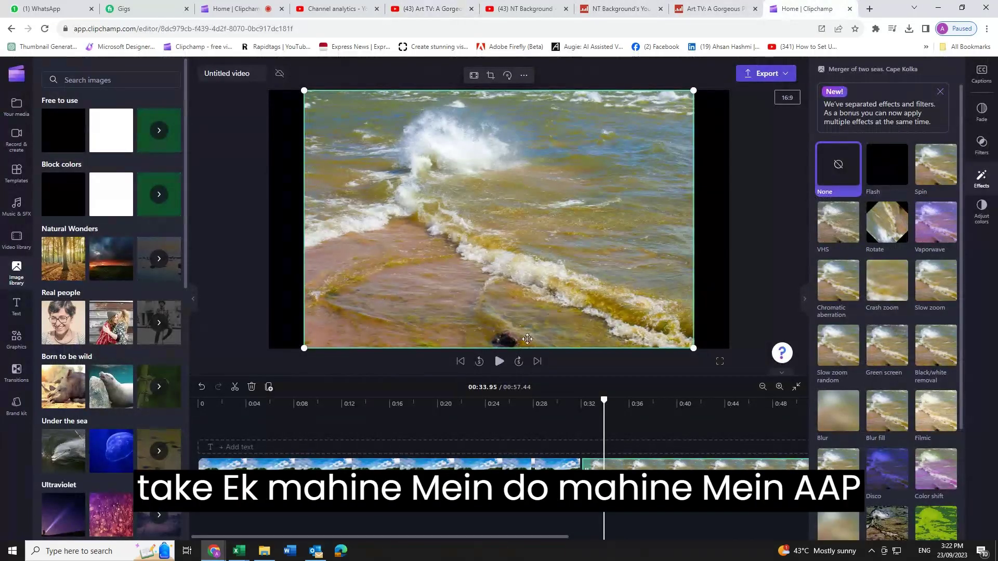